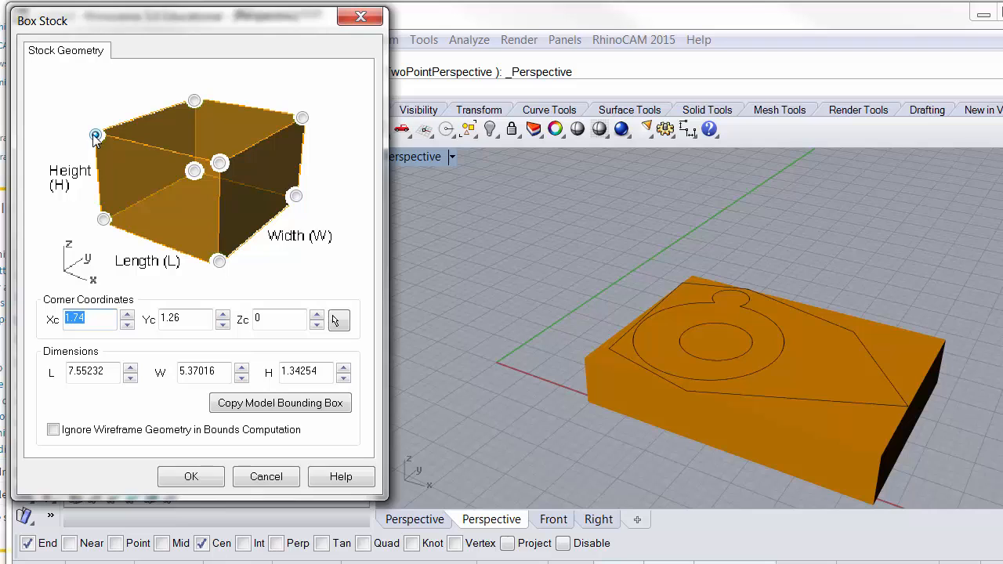
click(104, 220)
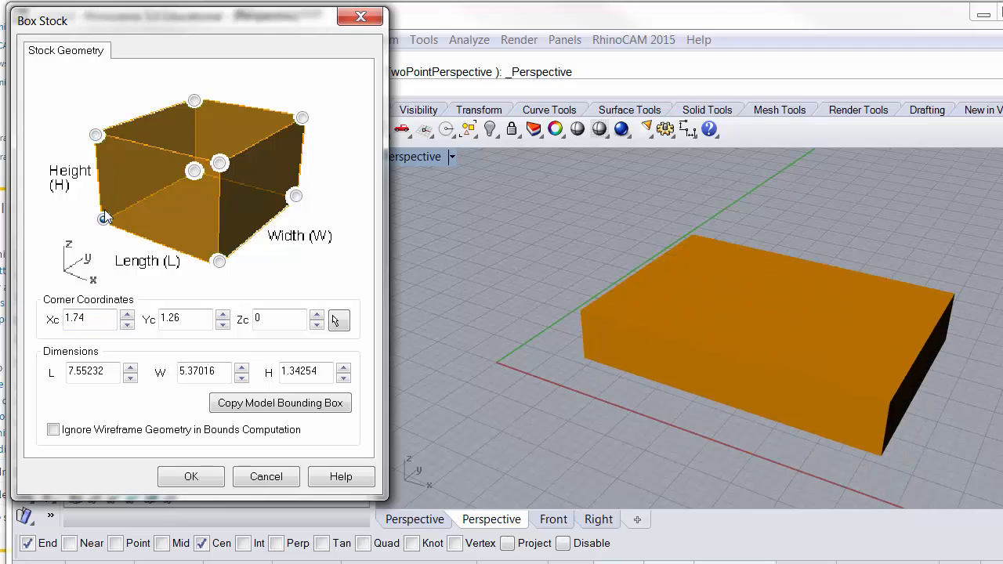
click(101, 136)
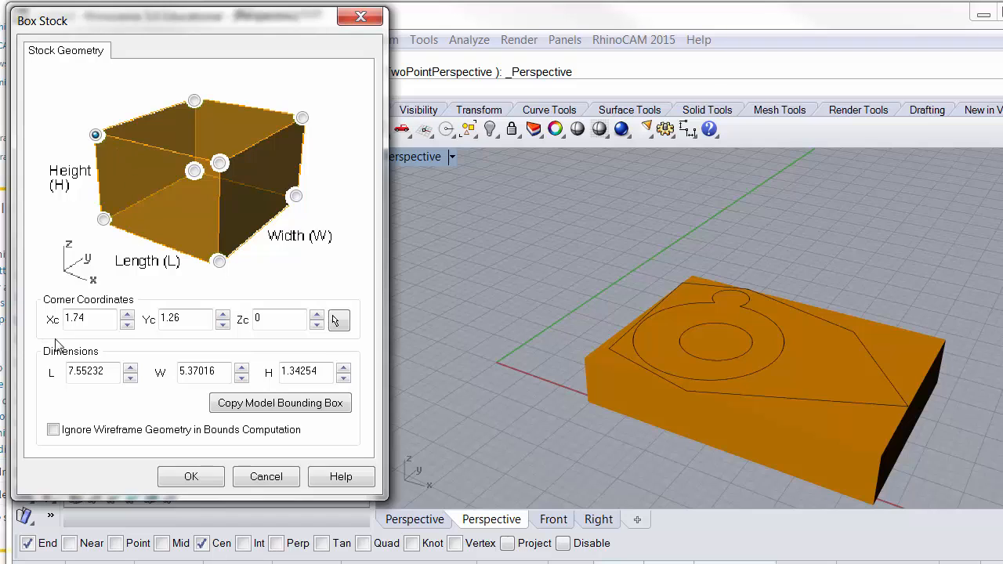
drag(91, 318, 62, 318)
text(0)
drag(188, 318, 159, 320)
text(0)
key(Tab)
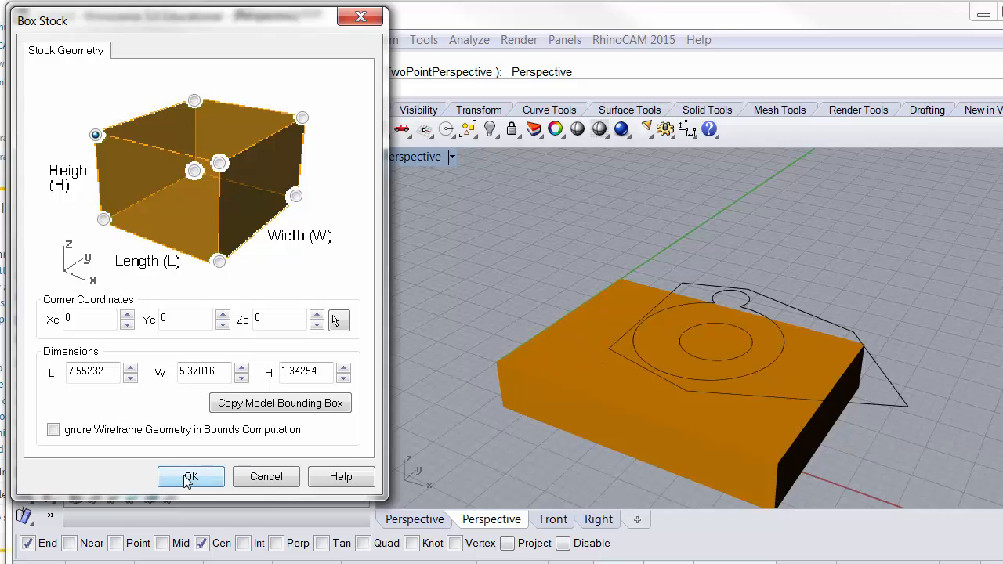
click(252, 477)
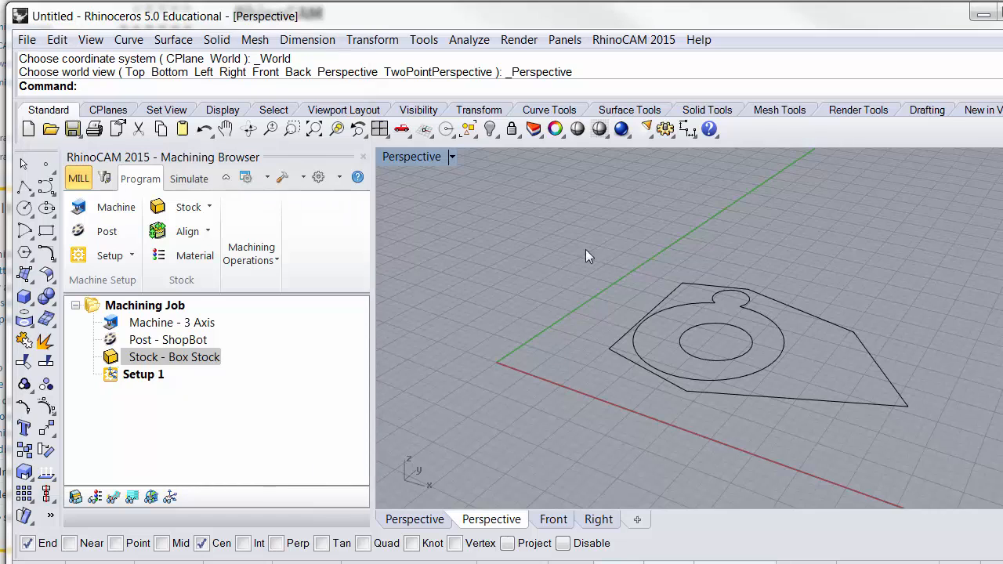
- Move the four selected part curves along the X axis, closer to the world origin
click(885, 377)
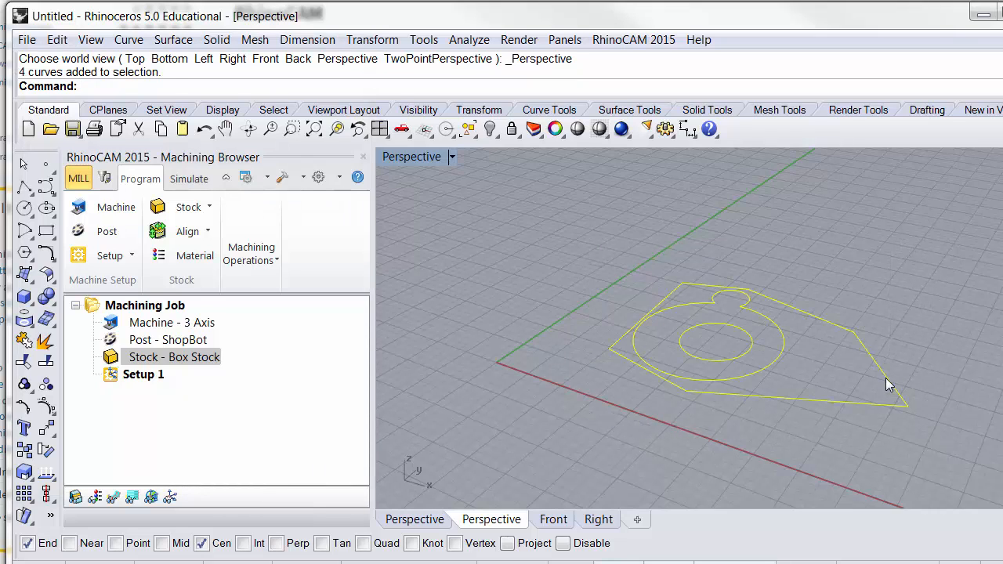
drag(886, 377, 824, 380)
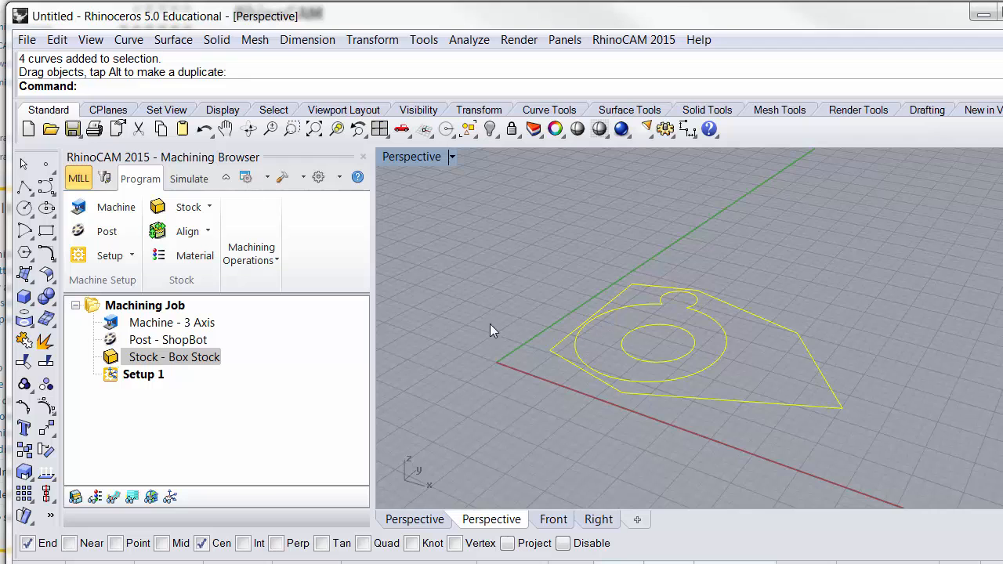
- Define a box stock whose upper south-west corner sits at X 0, Y 0
click(186, 207)
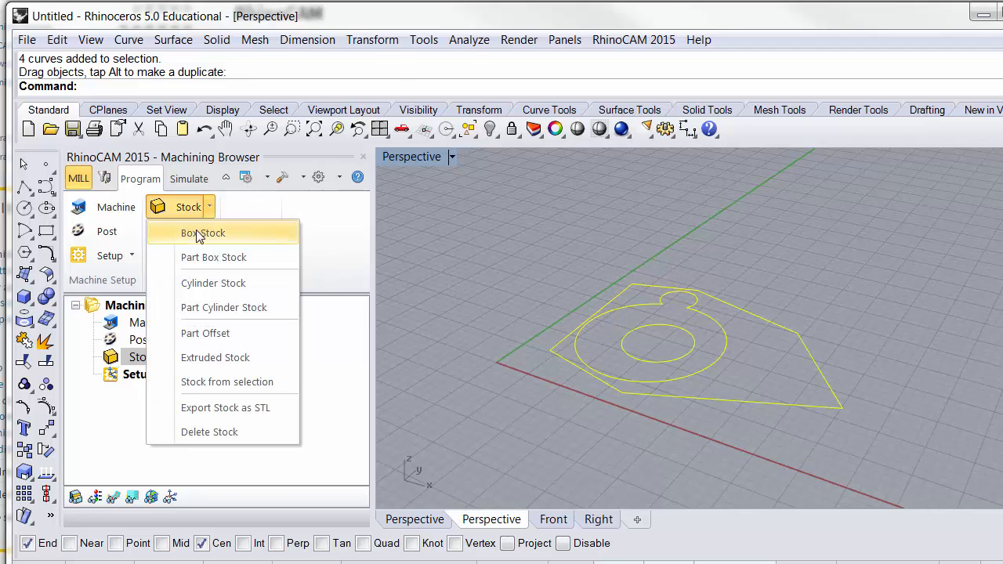
click(192, 231)
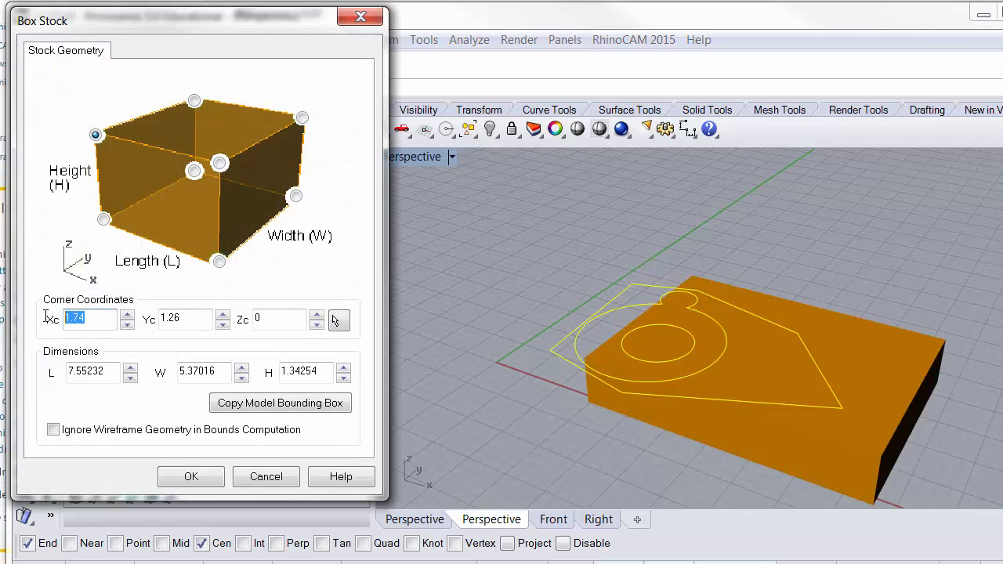
text(0)
double_click(188, 318)
text(0)
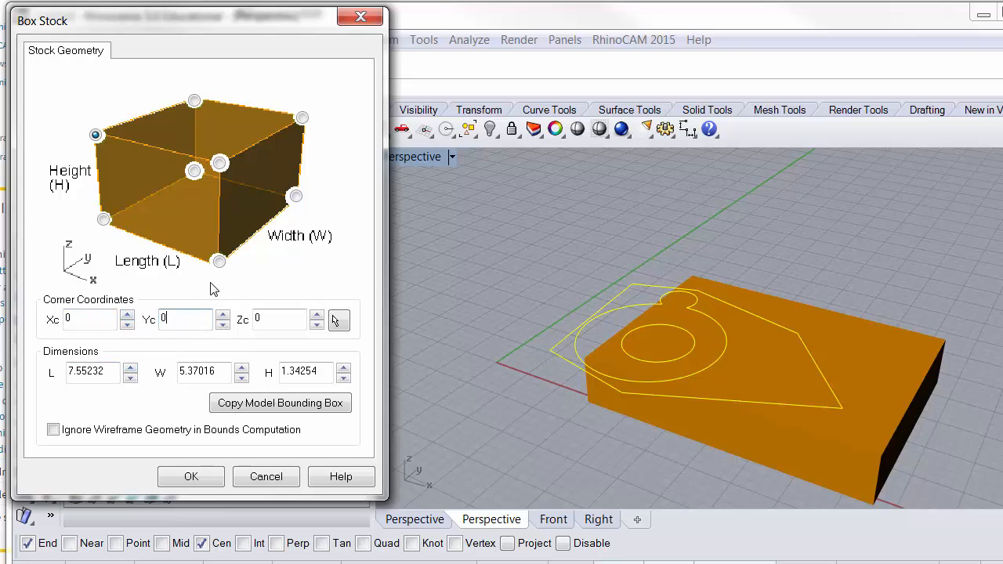
click(96, 135)
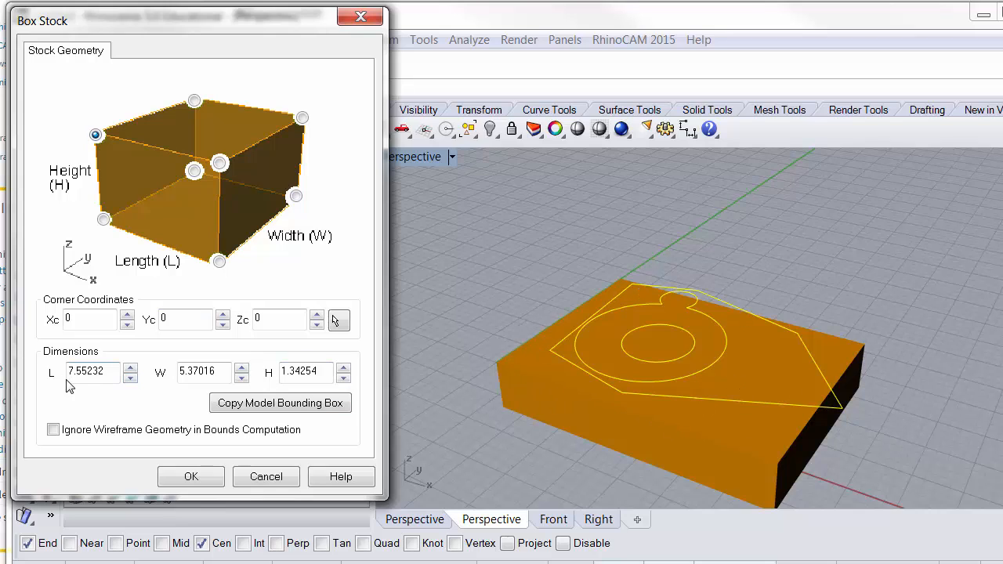
- Set the box stock's length to 8.5, width to 6 and height to 1, and create it
double_click(109, 372)
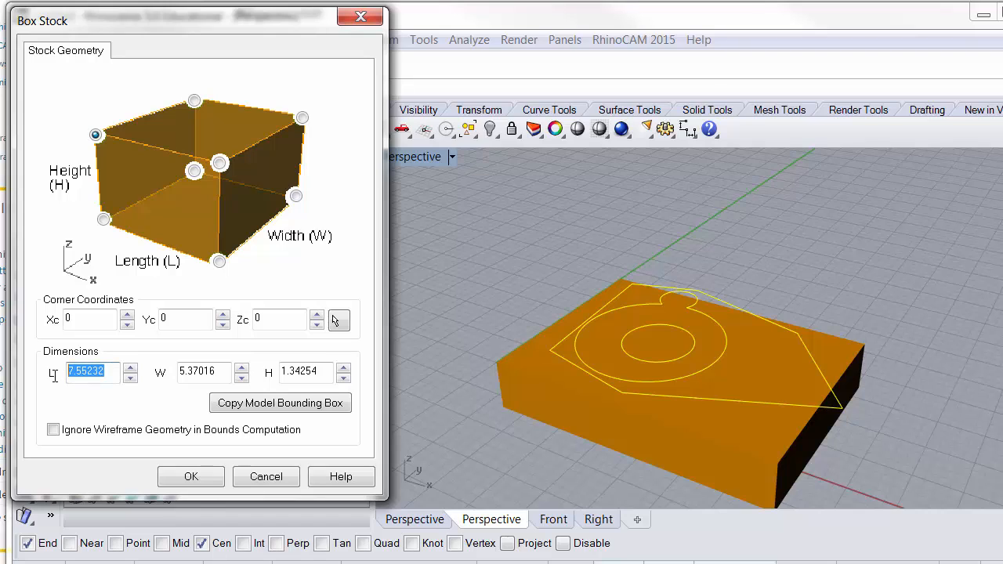
text(8.5)
double_click(217, 372)
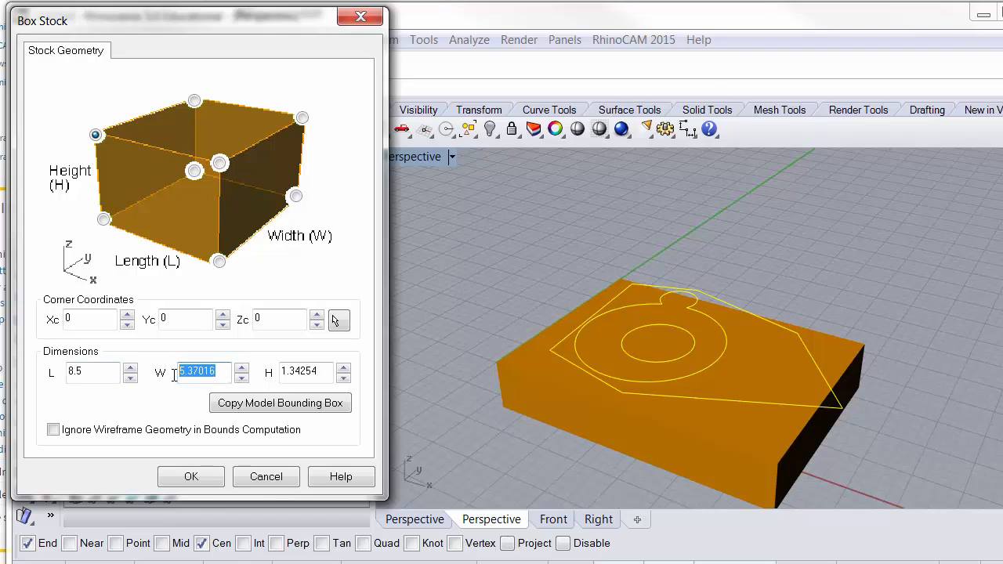
text(6)
double_click(307, 373)
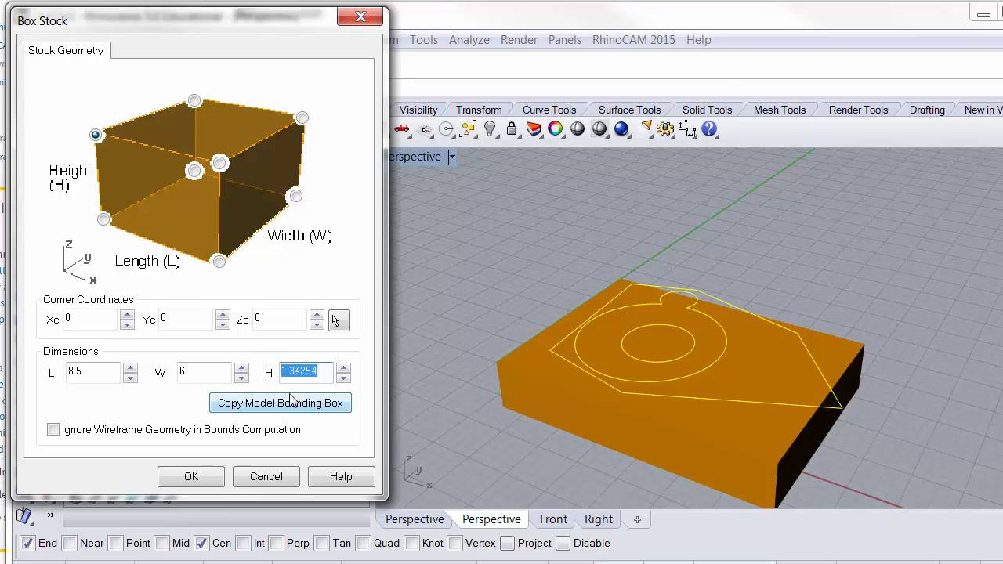
text(1)
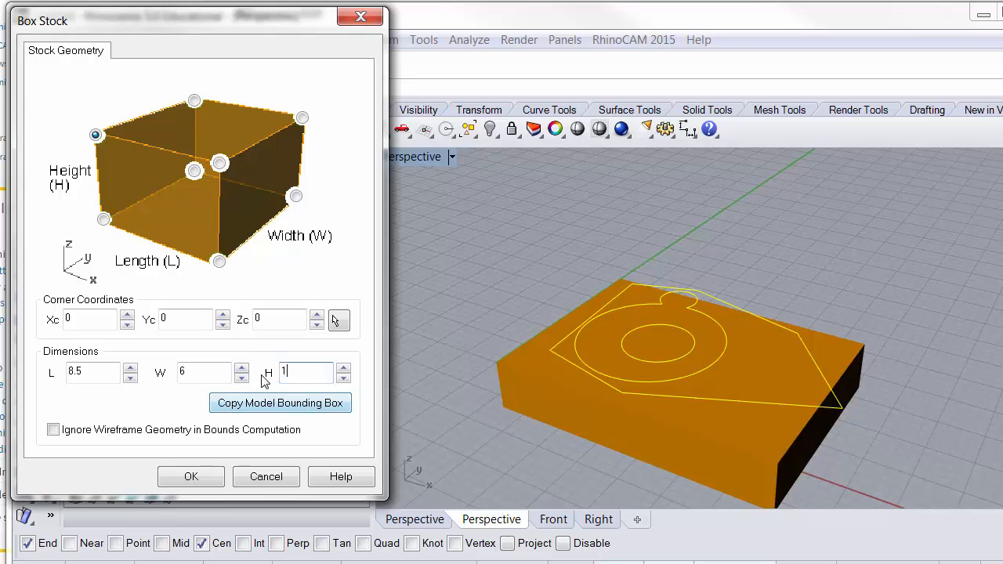
click(96, 135)
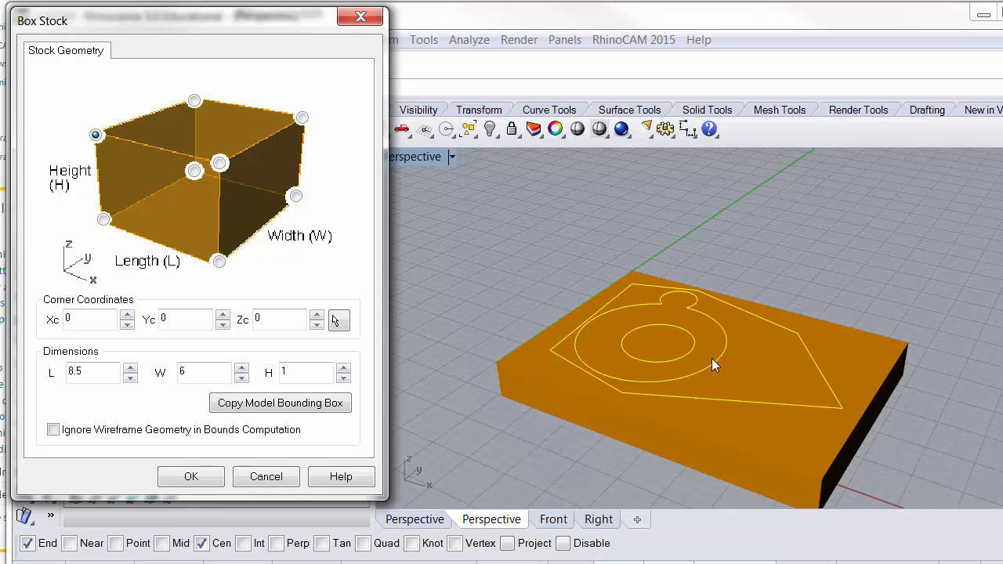
click(188, 480)
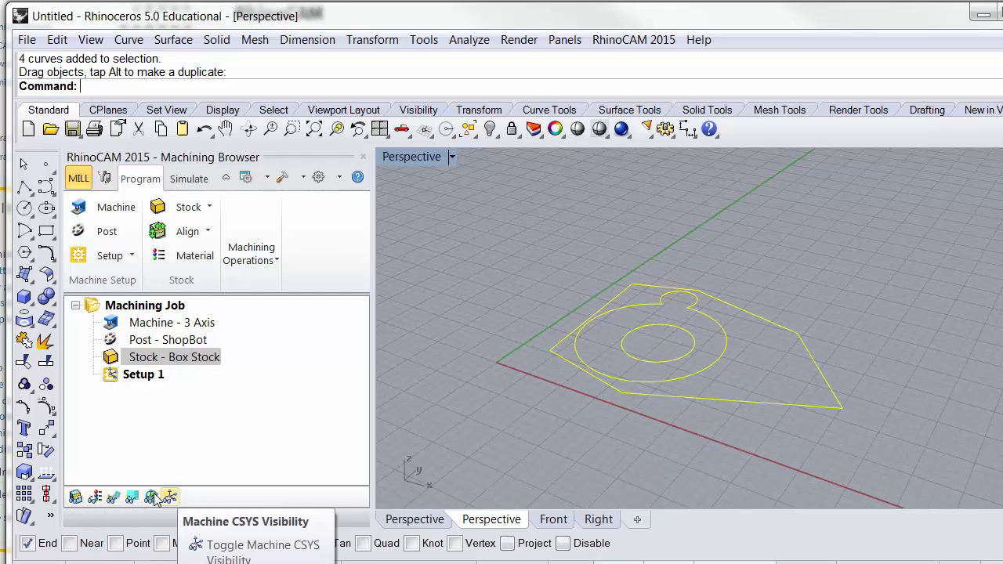
- Turn on stock visibility to view the box stock around the curves
click(75, 498)
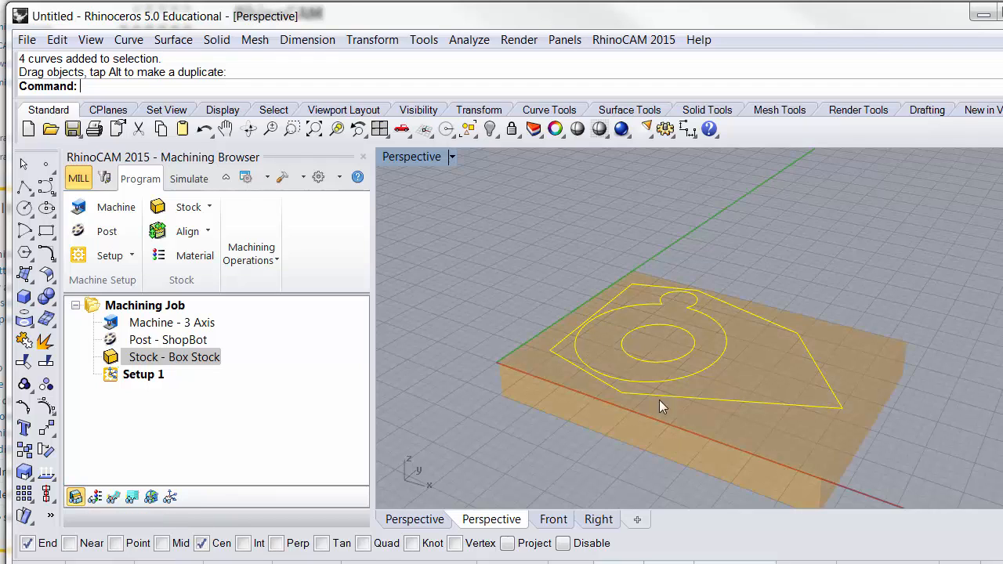
click(248, 129)
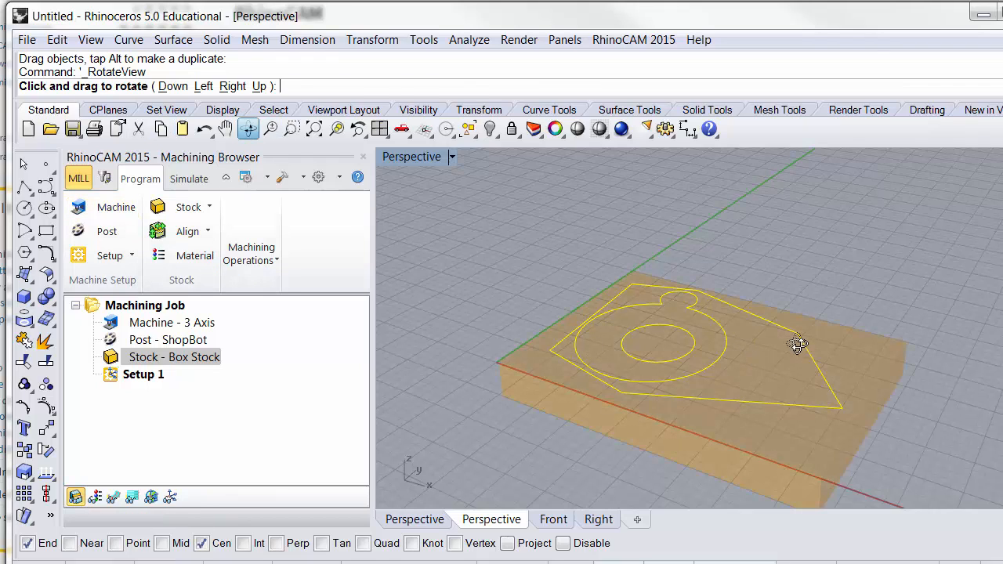
drag(708, 338, 781, 398)
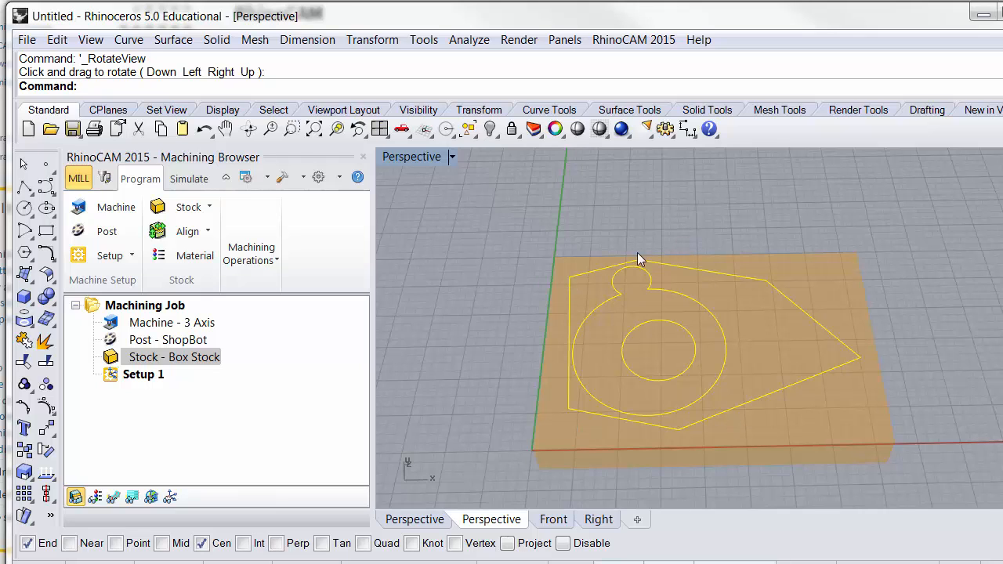
- Set the box stock's width to 6.5 and confirm its upper south-west corner as the reference corner
click(208, 210)
click(203, 232)
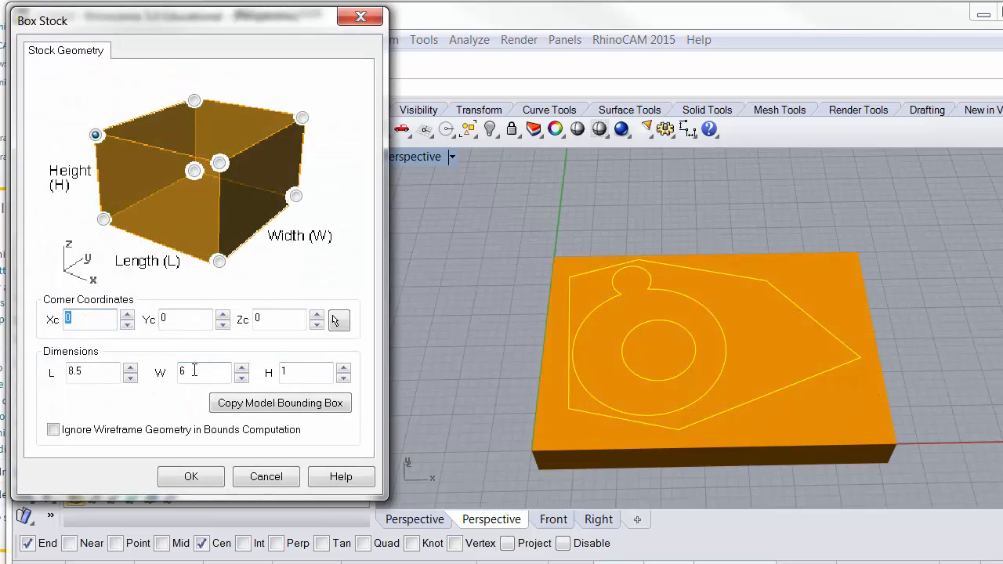
click(201, 371)
text(.5)
key(BackSpace)
click(192, 476)
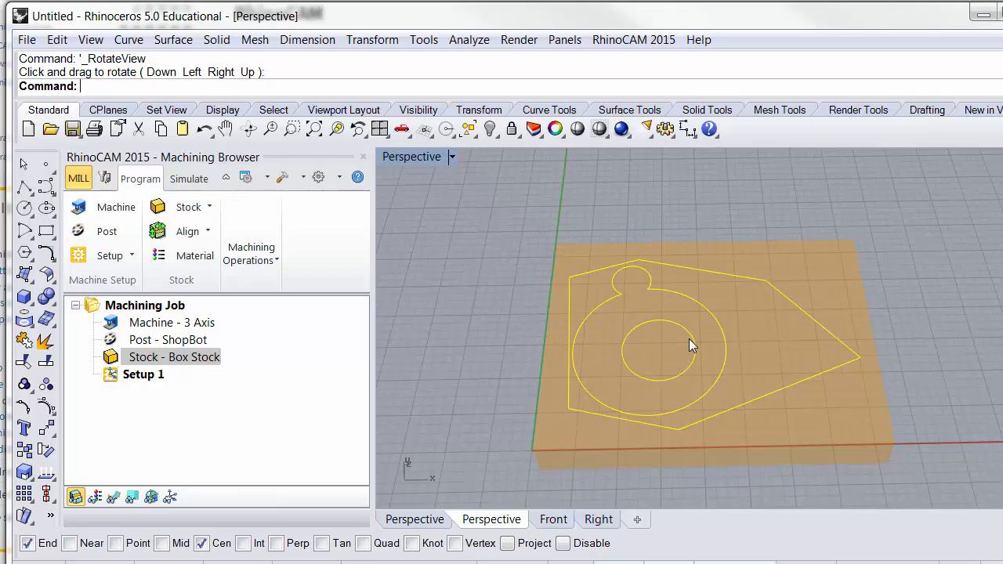
click(188, 207)
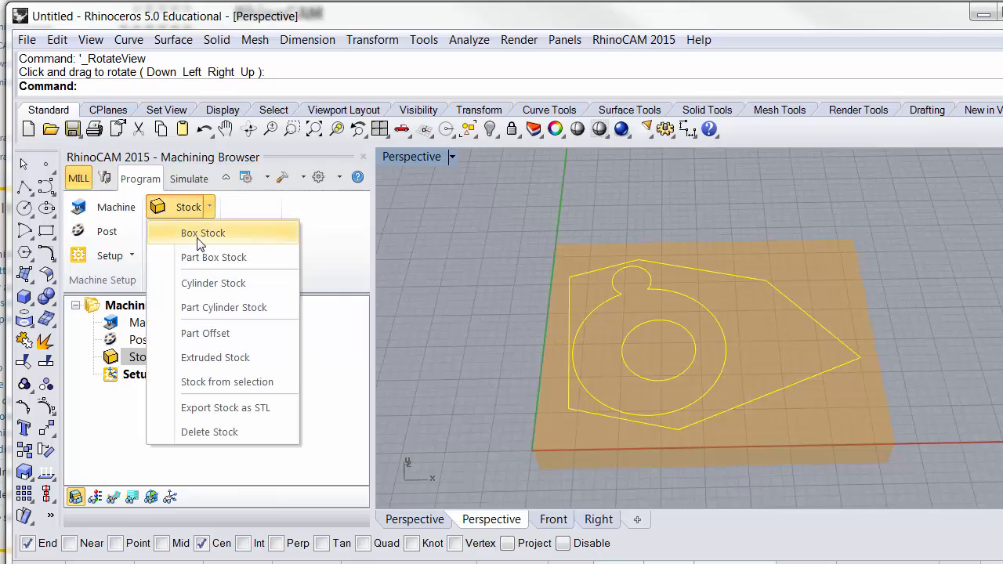
click(199, 236)
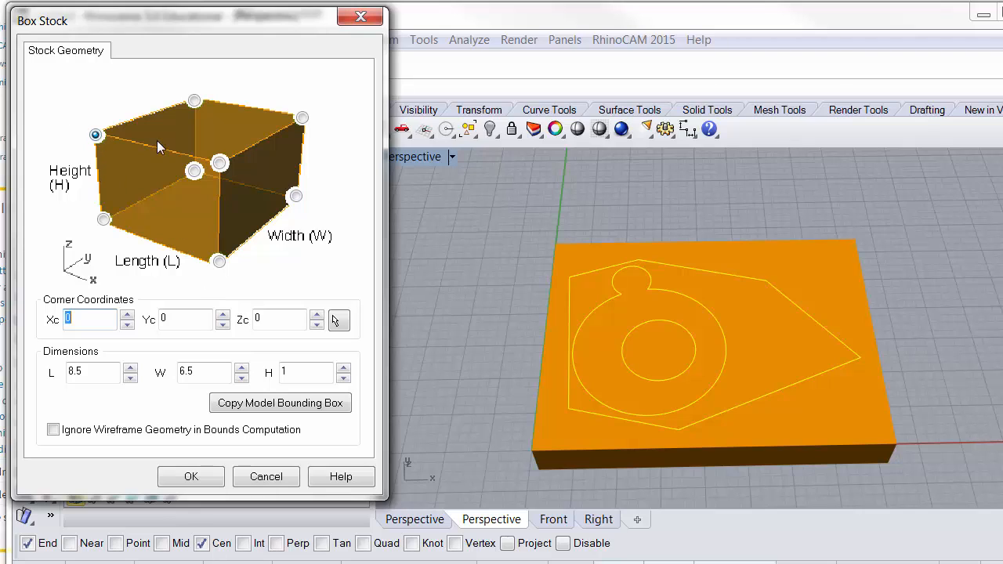
click(96, 135)
click(180, 480)
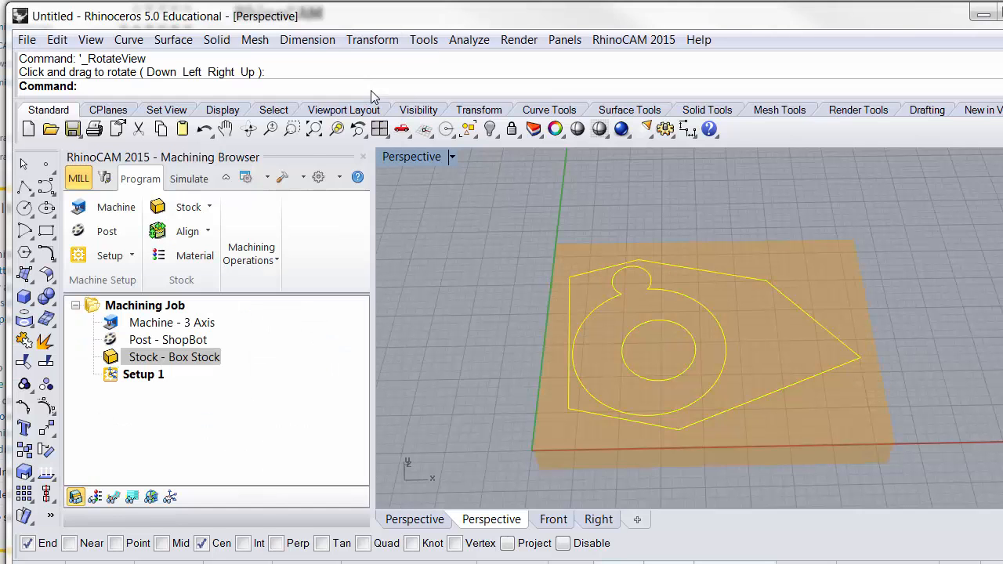
- Compare the upper and lower south-west reference corners, and apply the lower one so the box stock sits above the curves
click(249, 129)
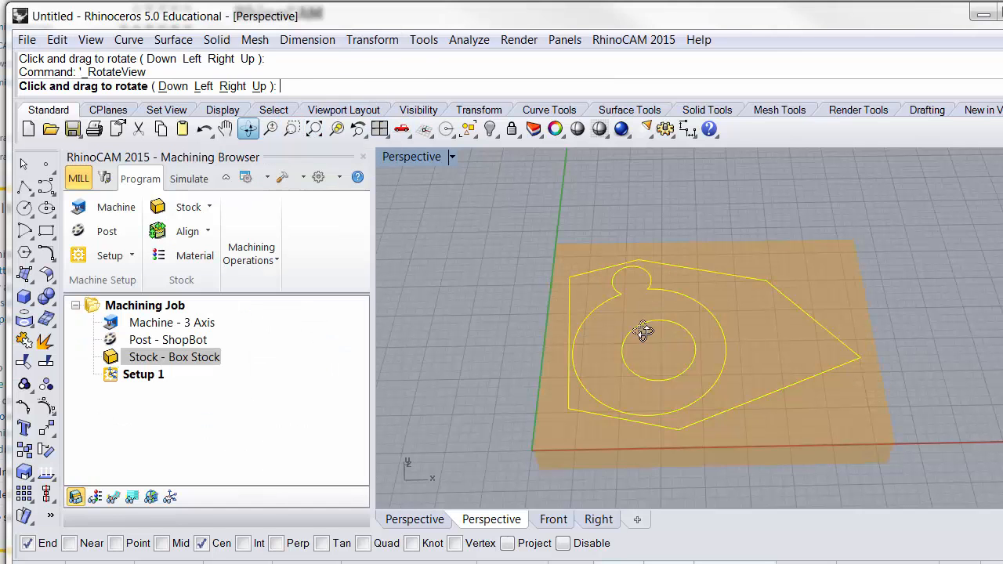
drag(640, 331, 706, 200)
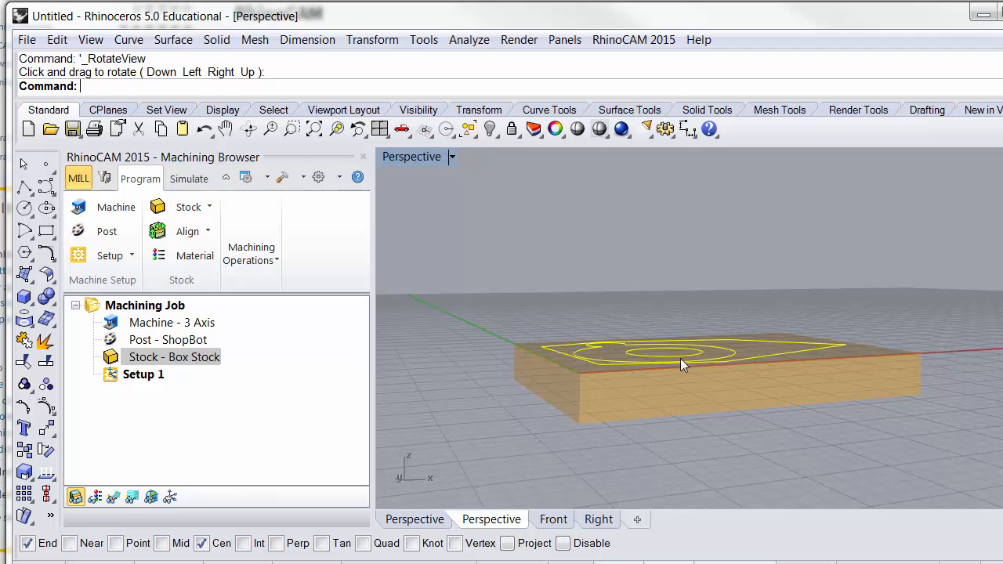
click(188, 207)
click(188, 232)
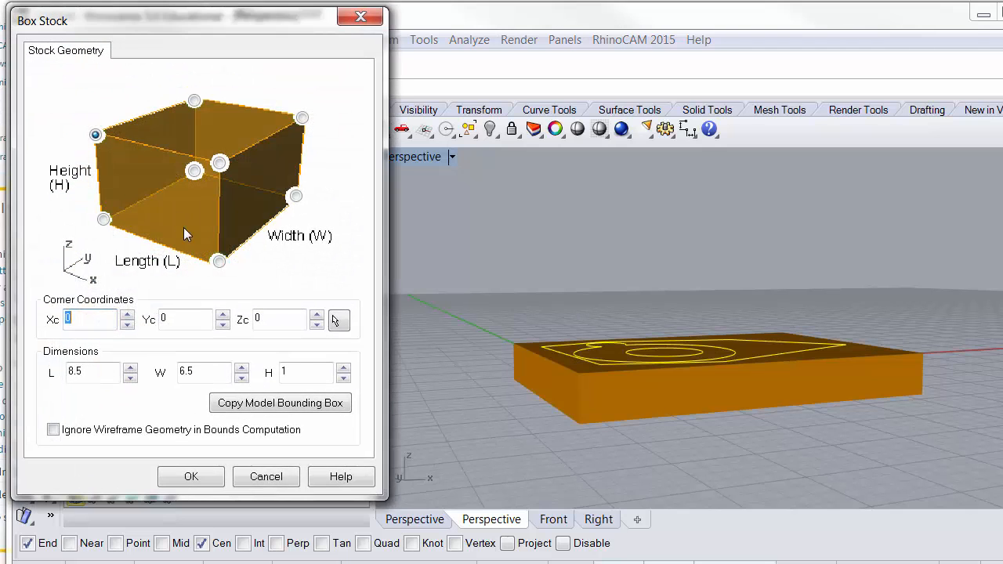
click(103, 218)
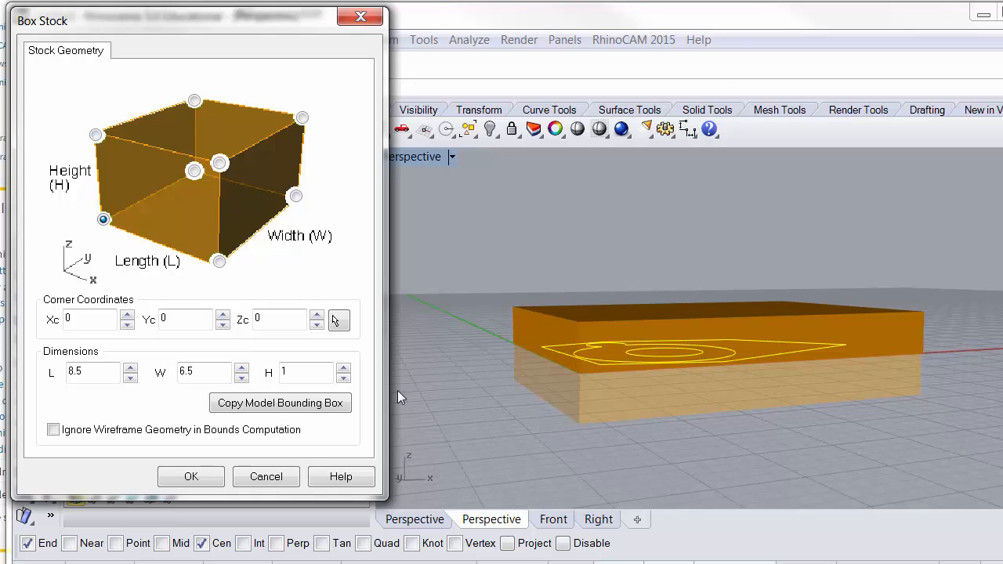
click(95, 135)
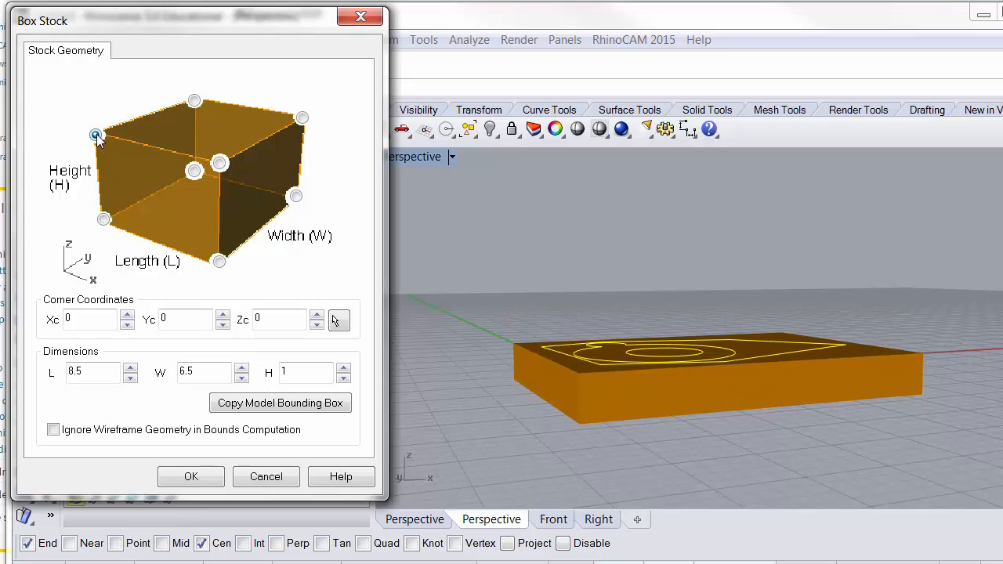
click(104, 221)
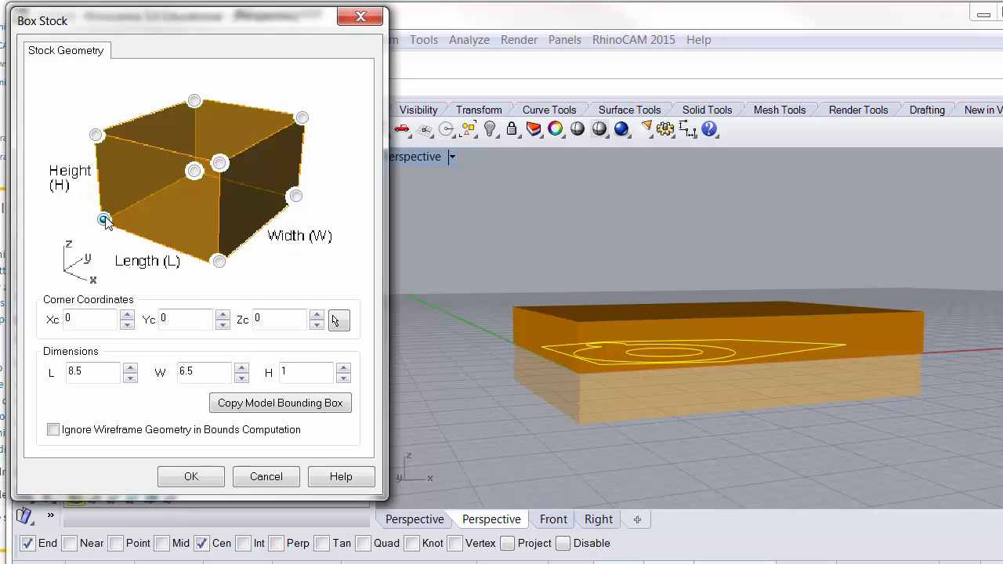
click(191, 478)
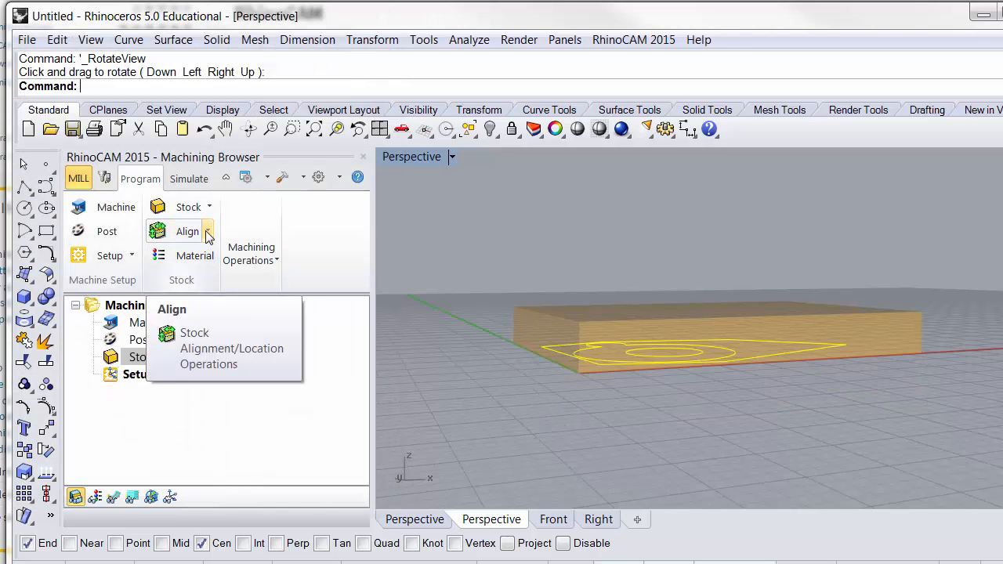
- Try the center, bottom and top Z alignments of the stock about the part, and leave without applying any
click(208, 233)
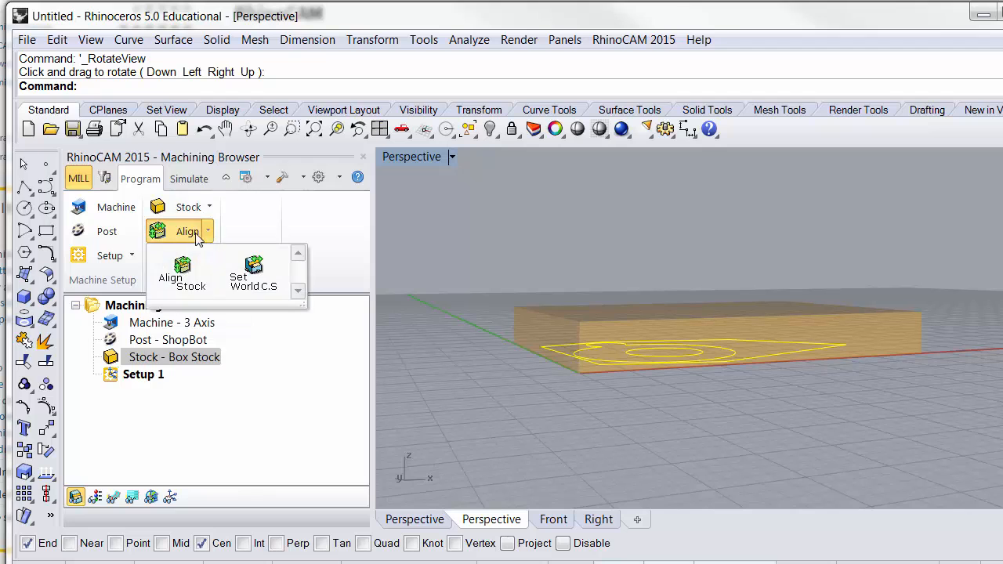
click(177, 276)
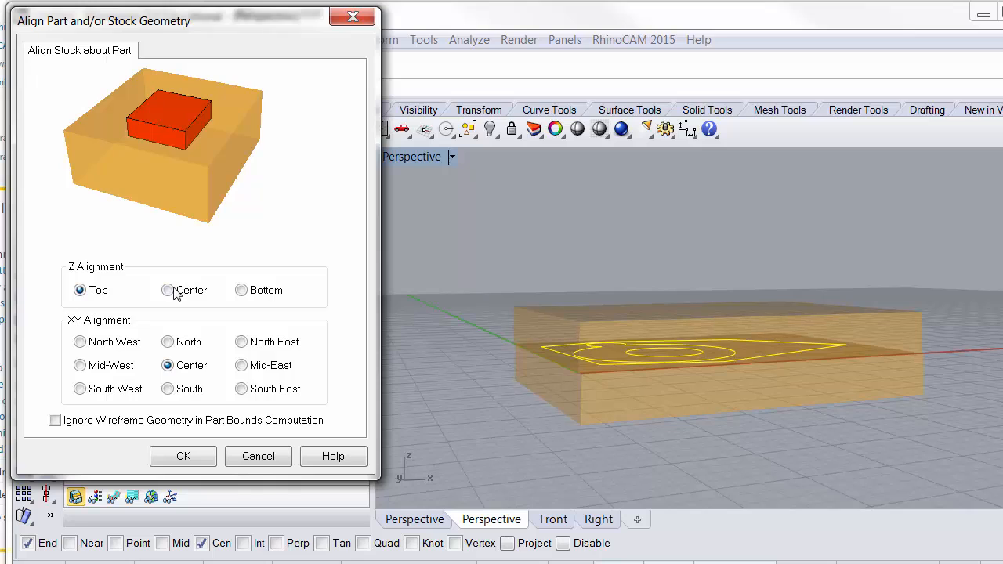
click(168, 290)
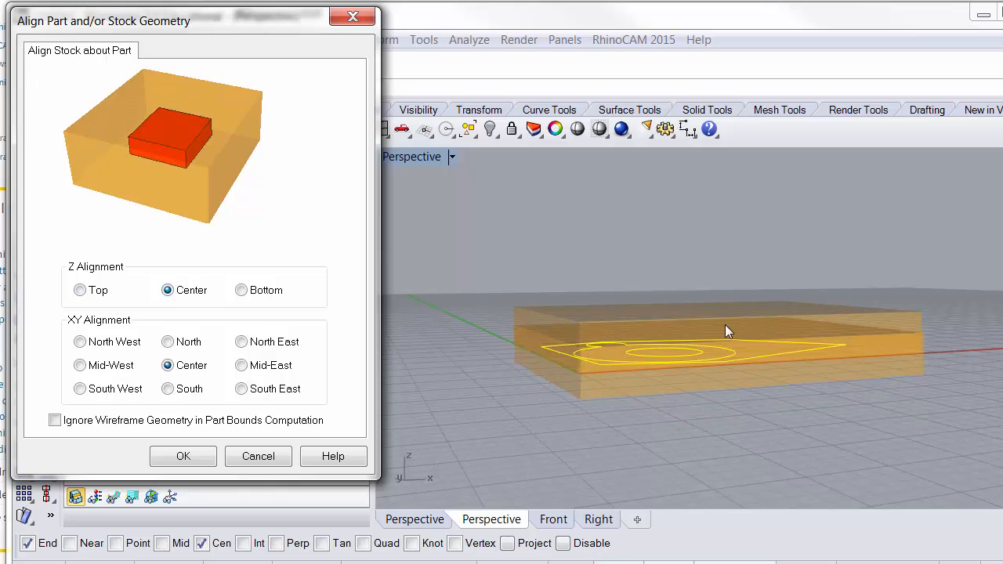
click(241, 290)
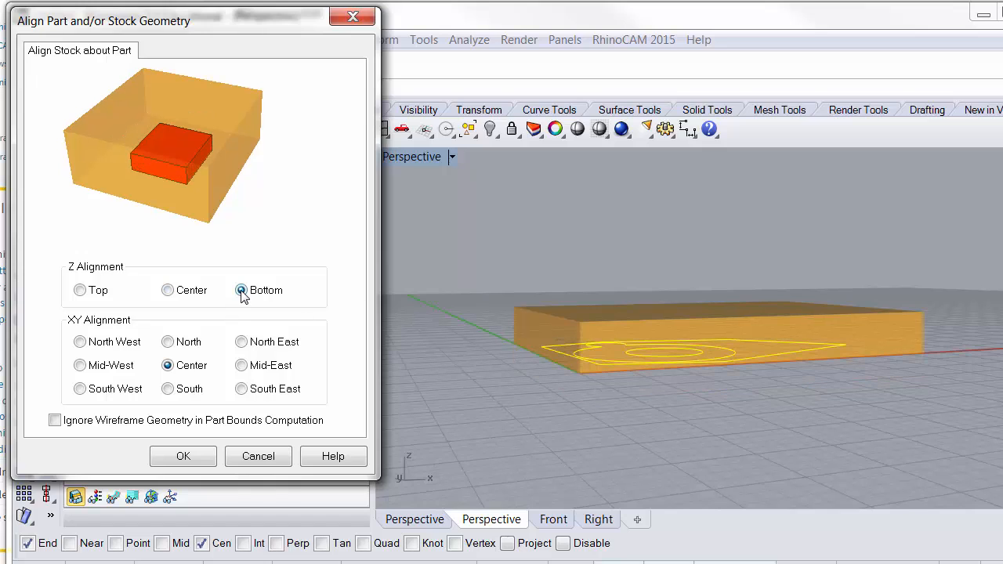
click(80, 290)
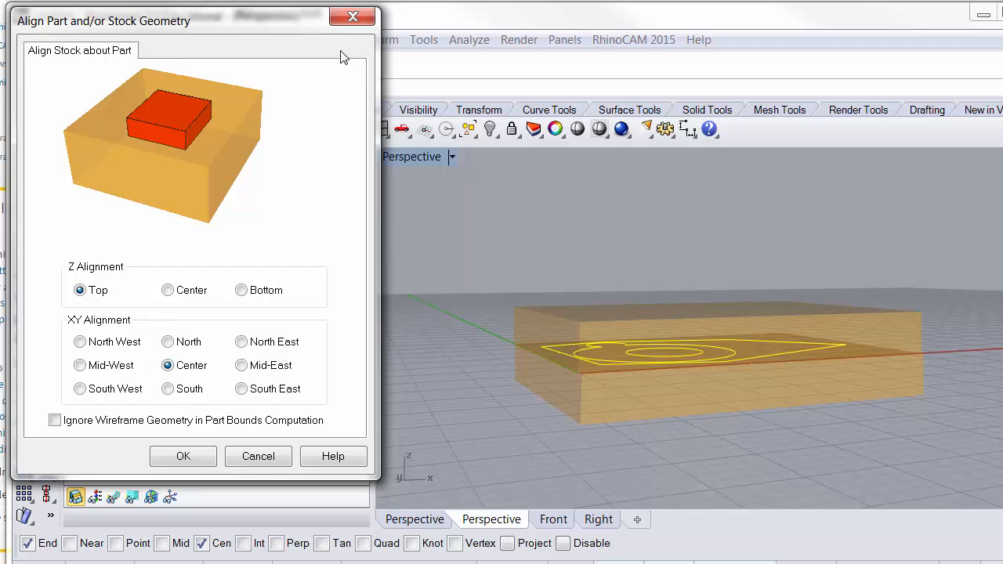
click(235, 457)
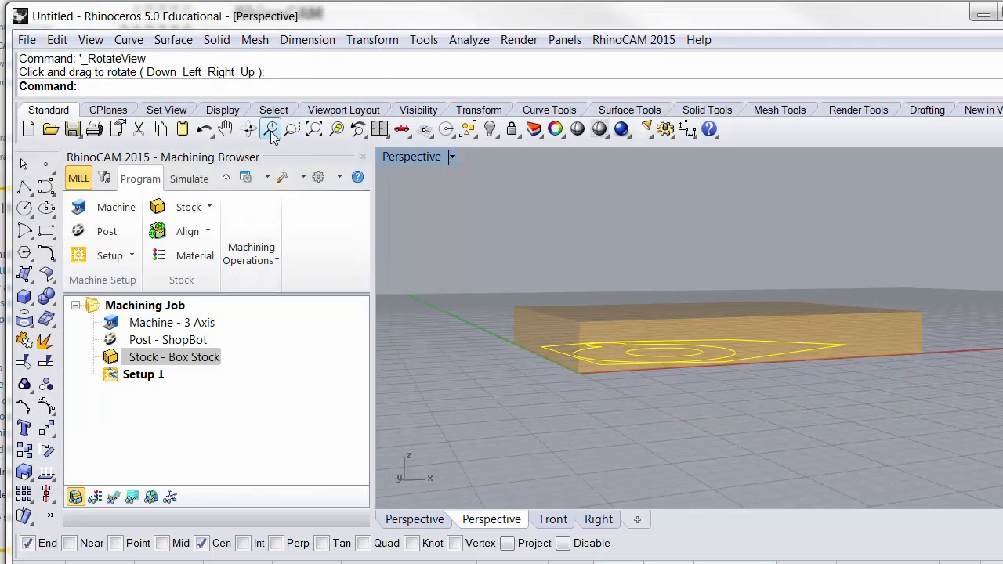
- Align the stock about the part with Z alignment Top and XY alignment Center, viewed from above
click(248, 132)
drag(564, 282, 561, 464)
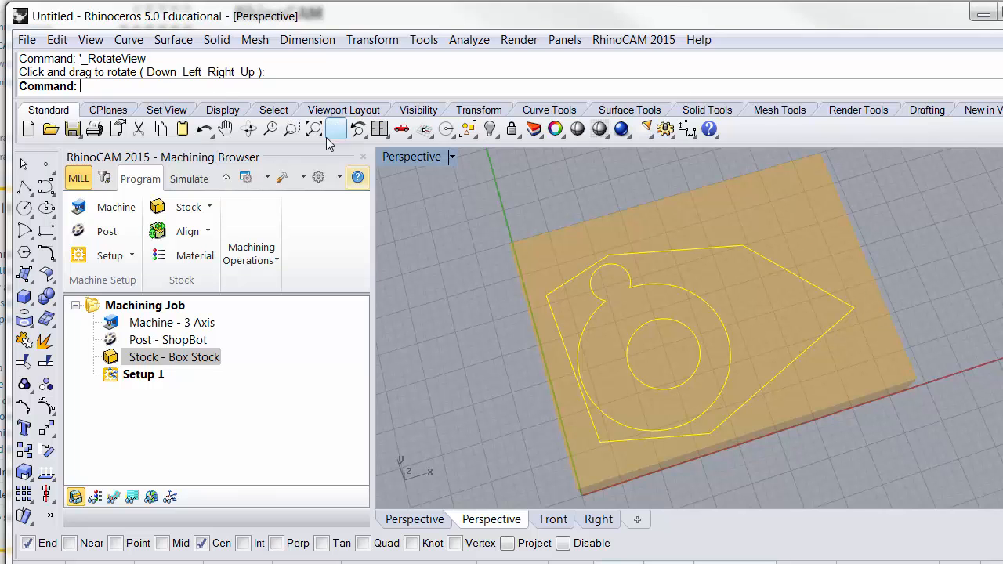
click(180, 232)
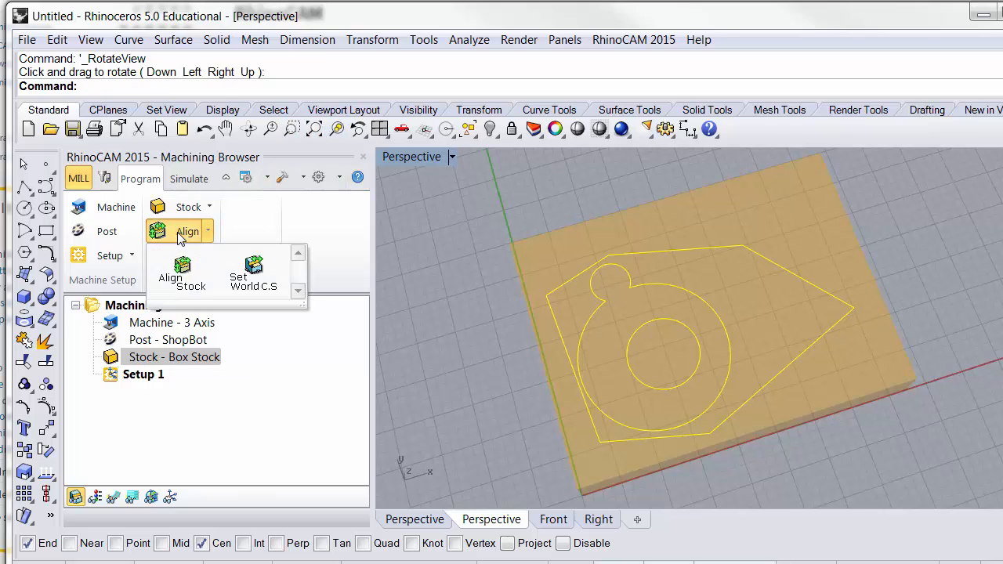
click(181, 276)
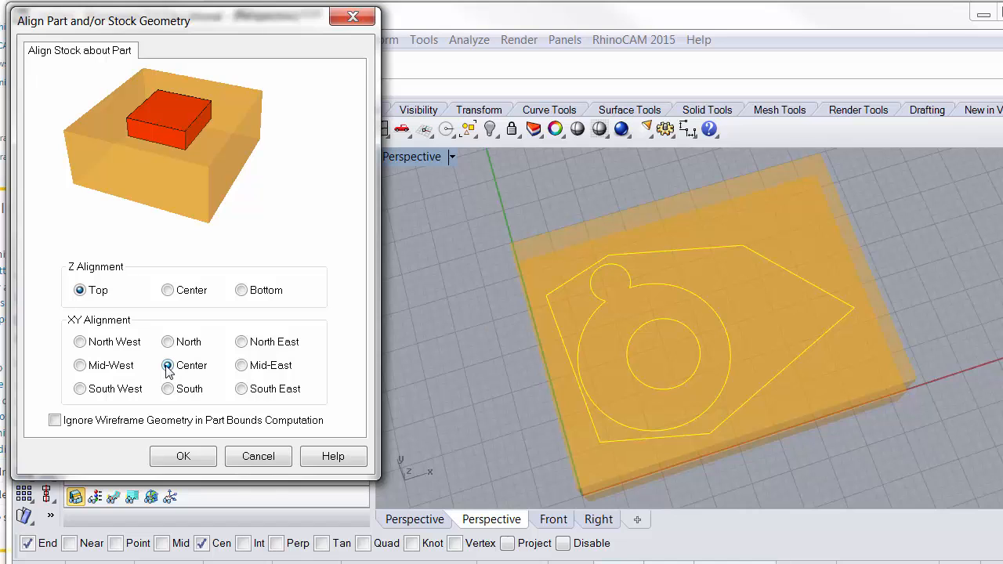
click(185, 456)
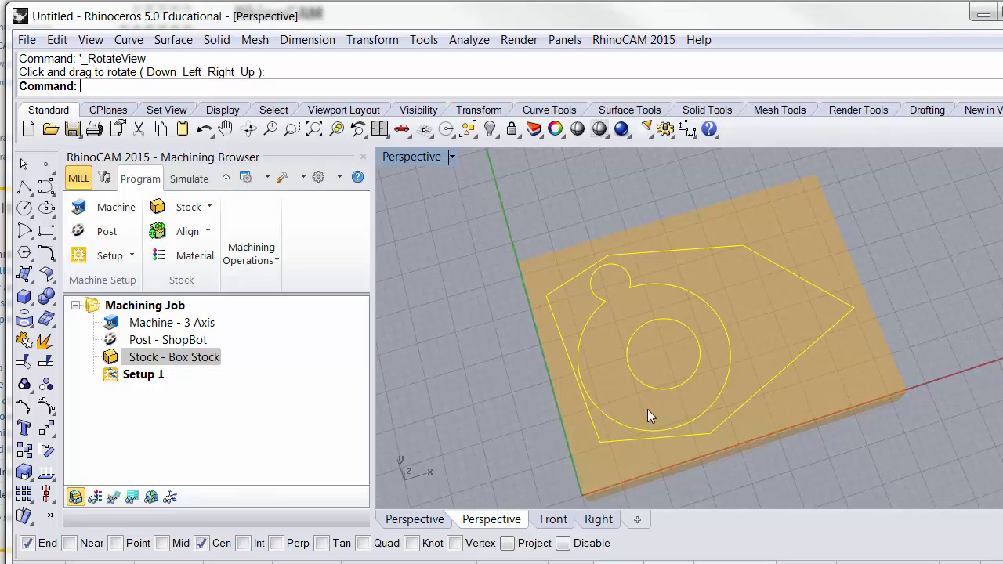
- Reapply the box stock definition with its lower south-west corner at 0, 0, 0
click(184, 207)
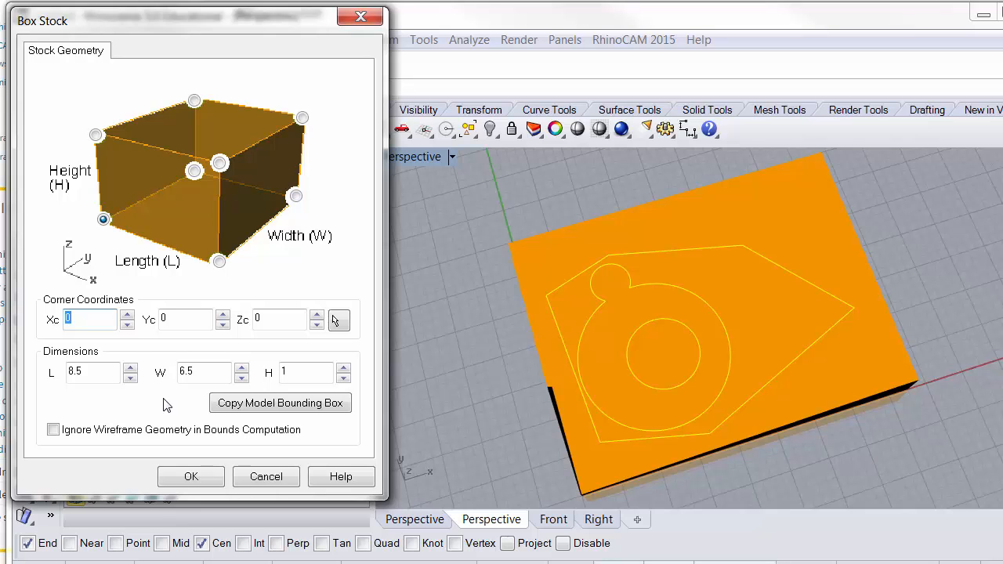
click(190, 476)
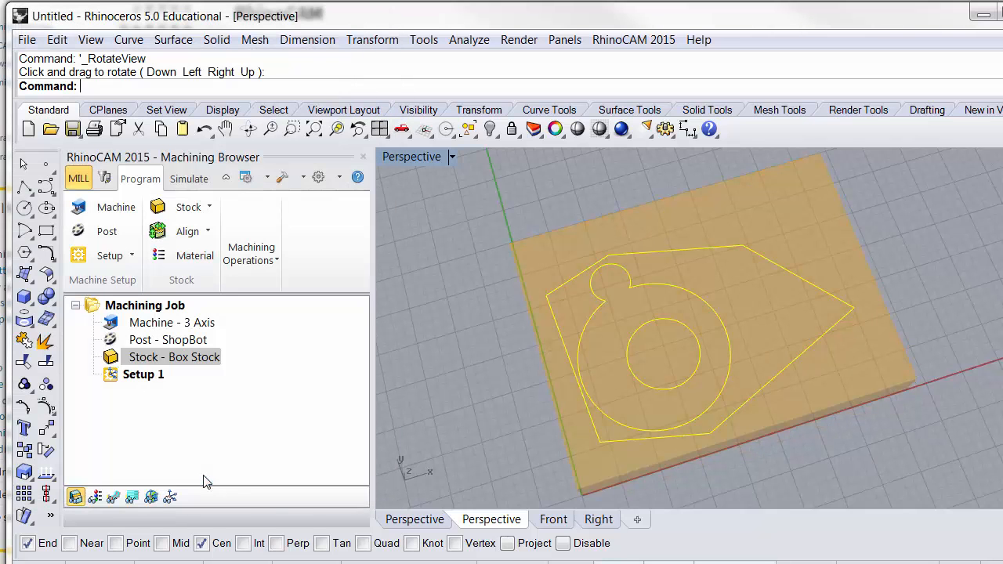